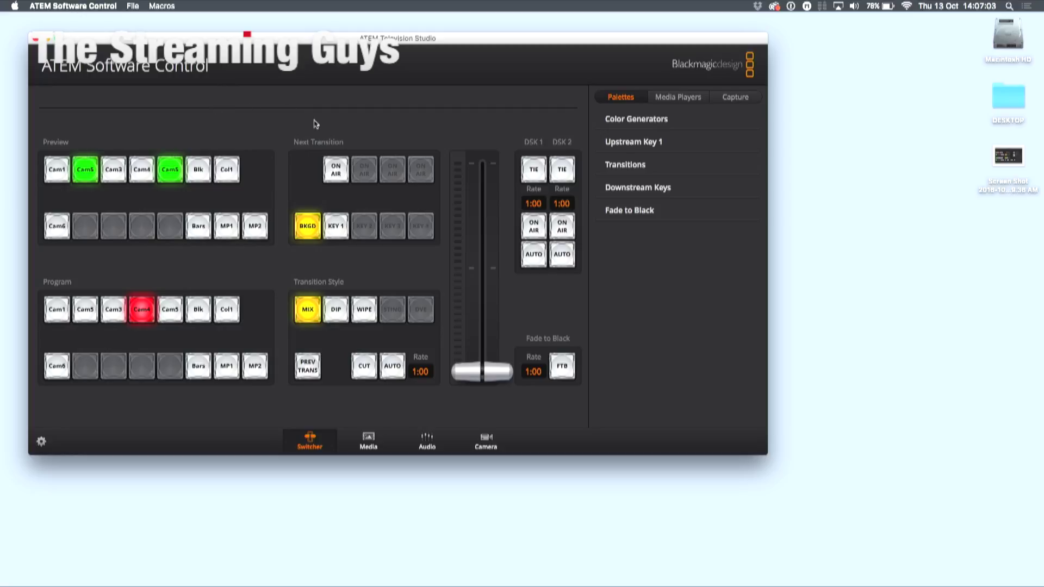
- Launch ATEM Setup via Spotlight and view the Television Studio's network settings (IP 192.168.1.23, gateway 192.168.1.24)
key("super+space")
type("ate")
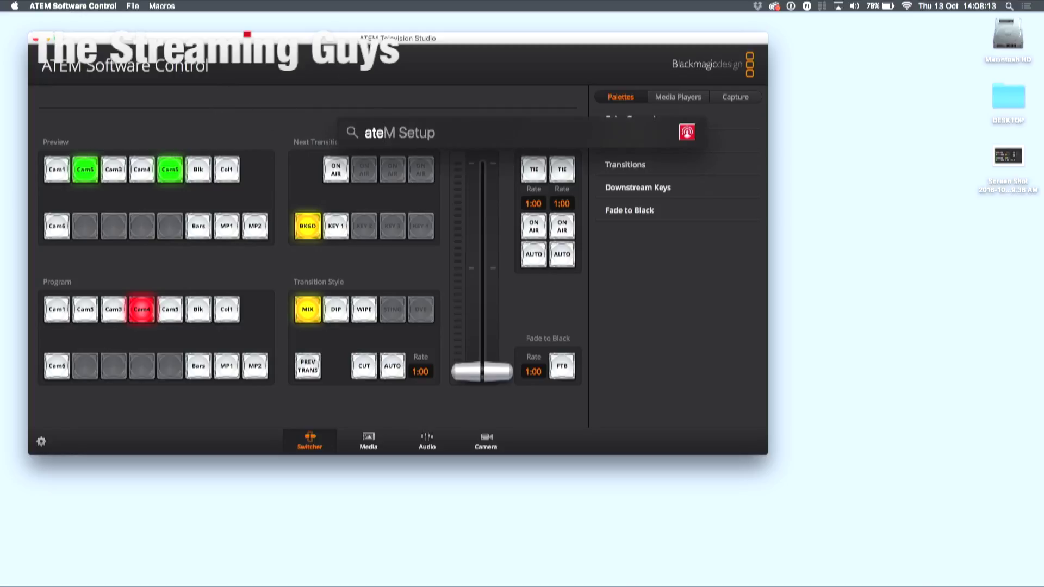
key("Return")
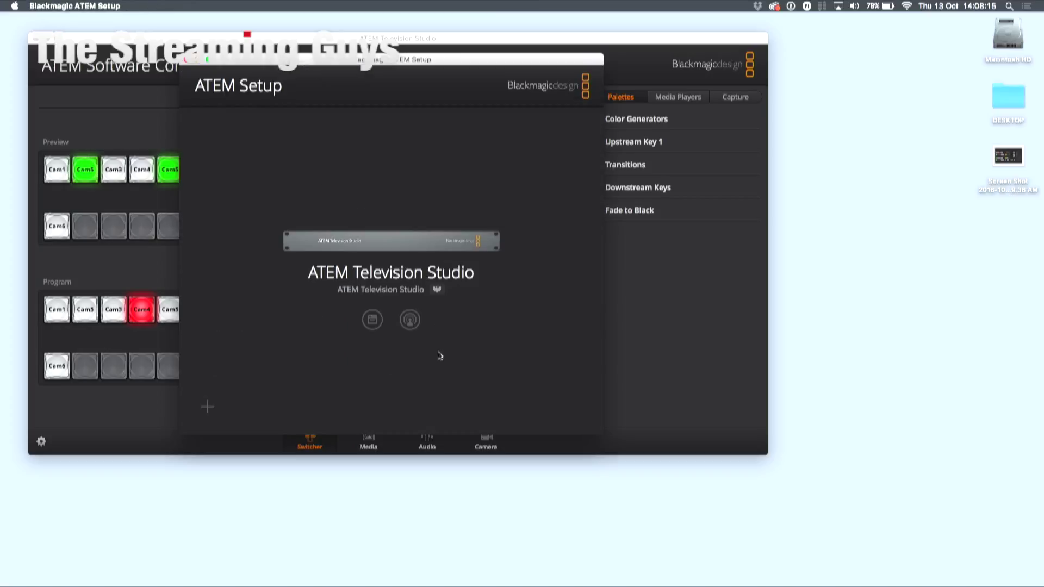
left_click(373, 320)
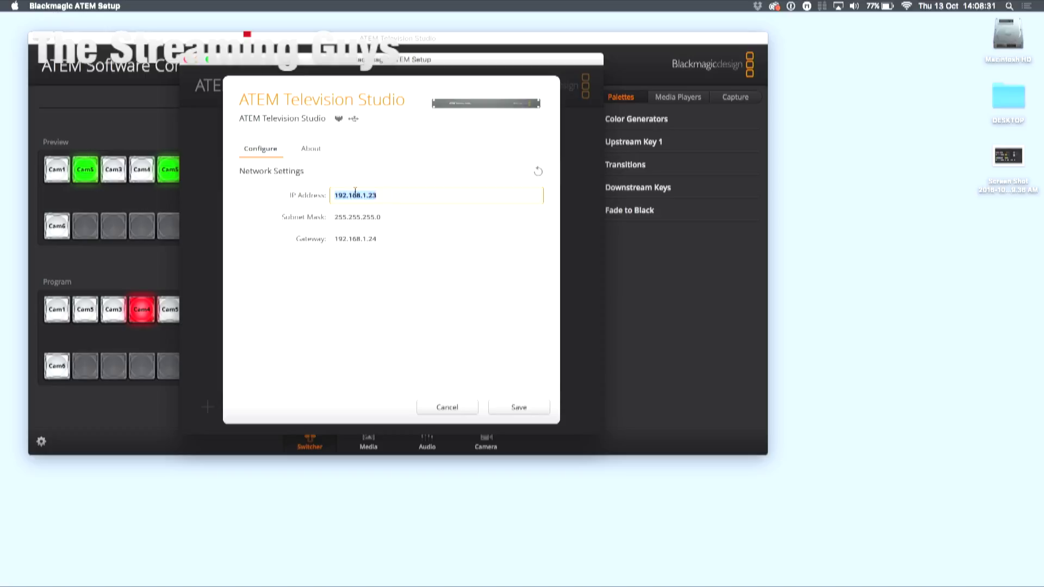
- Open Network preferences beside ATEM Setup and show Thunderbolt Ethernet's manual IP 192.168.1.24
key("super+space")
type("network")
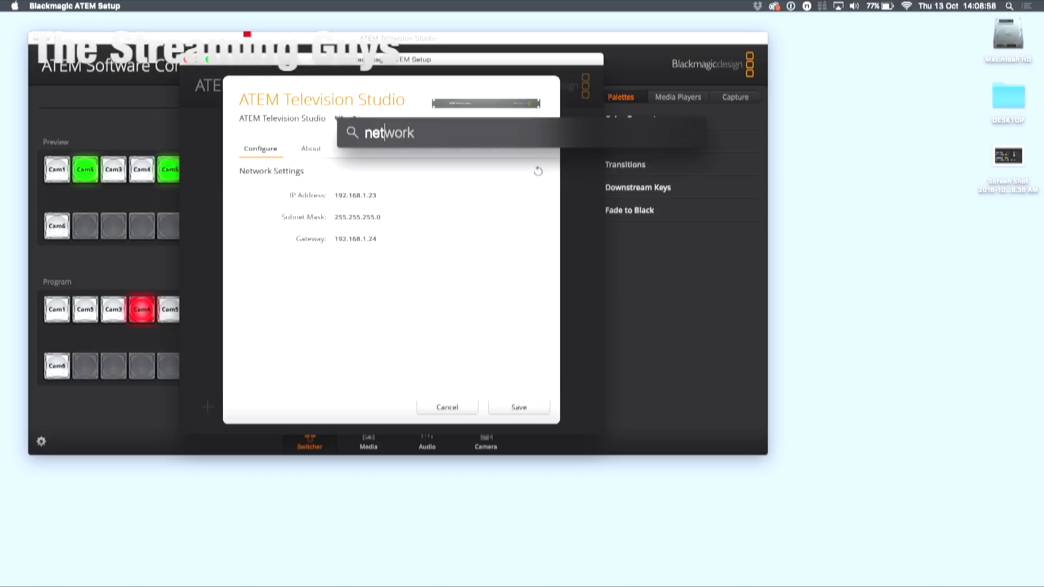
key("Return")
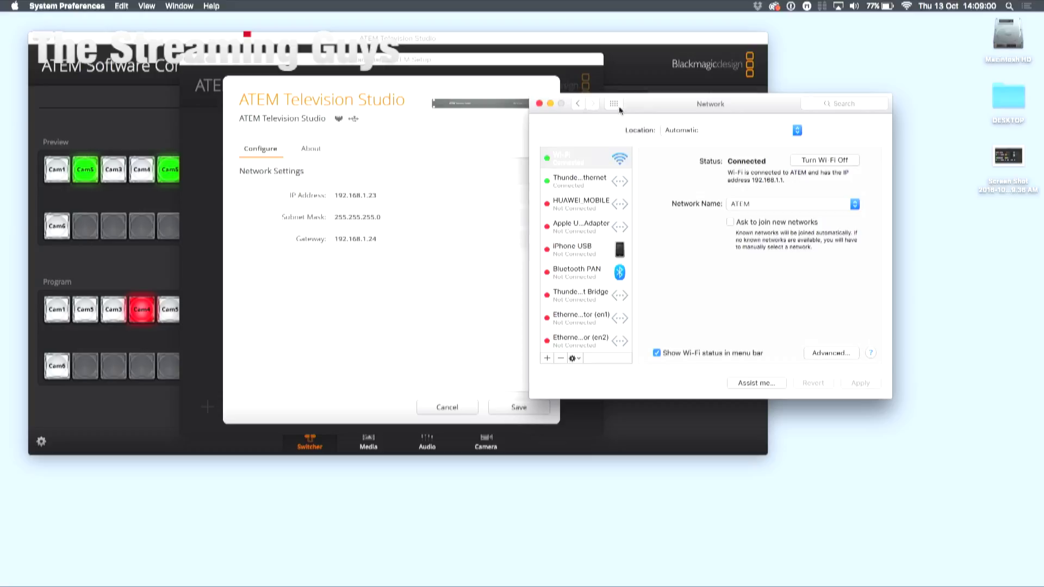
left_click_drag(619, 107, 677, 110)
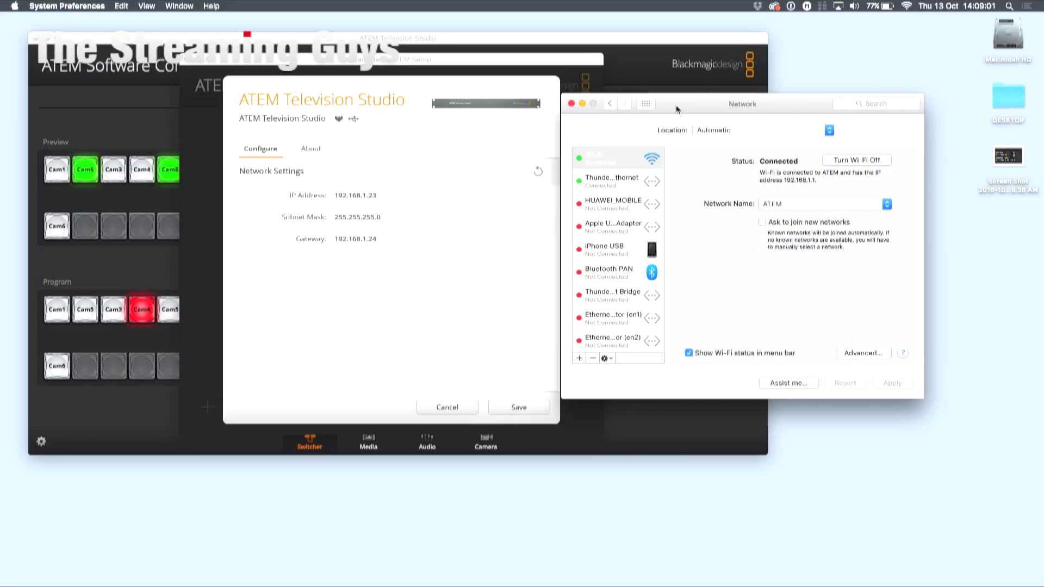
left_click(618, 188)
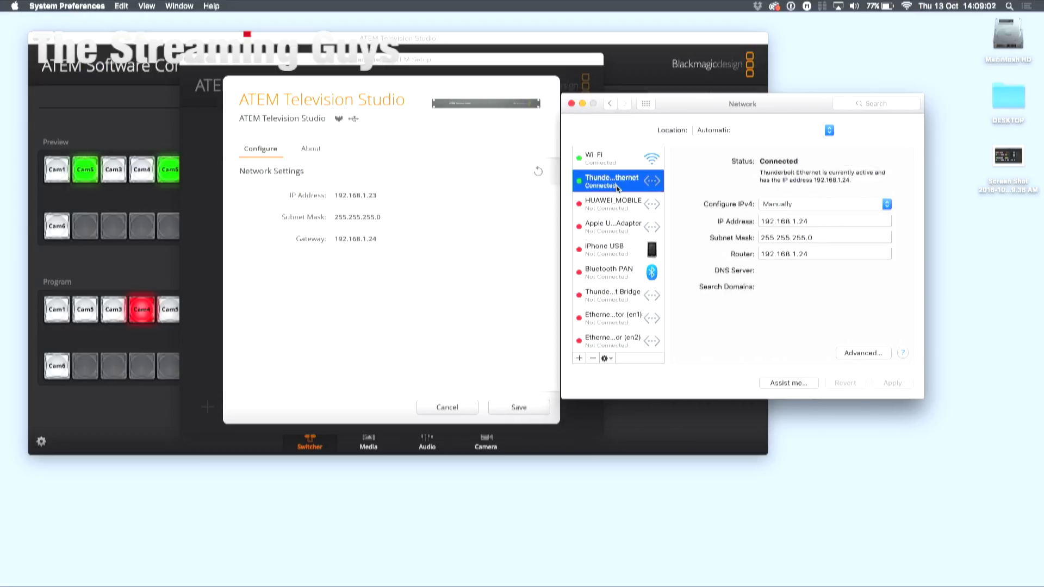
- Compare the switcher's and Mac's IP, router and subnet mask values side by side
left_click(420, 257)
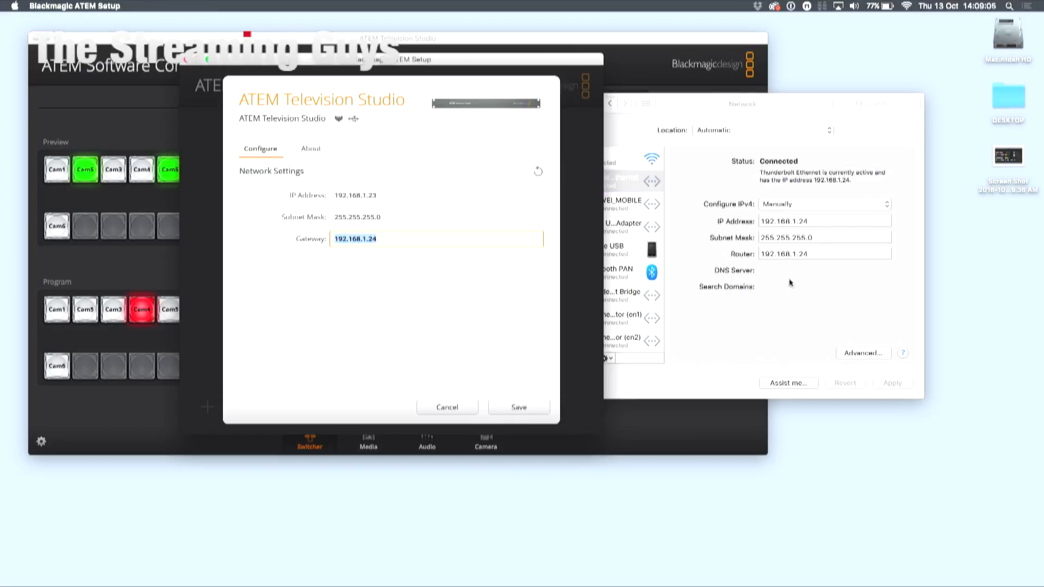
left_click(820, 258)
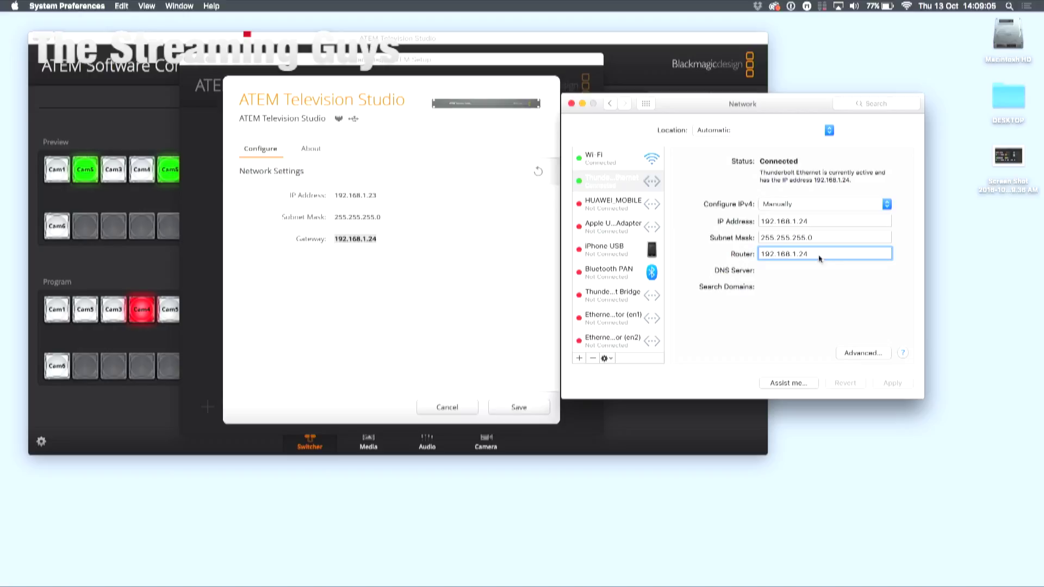
left_click(397, 213)
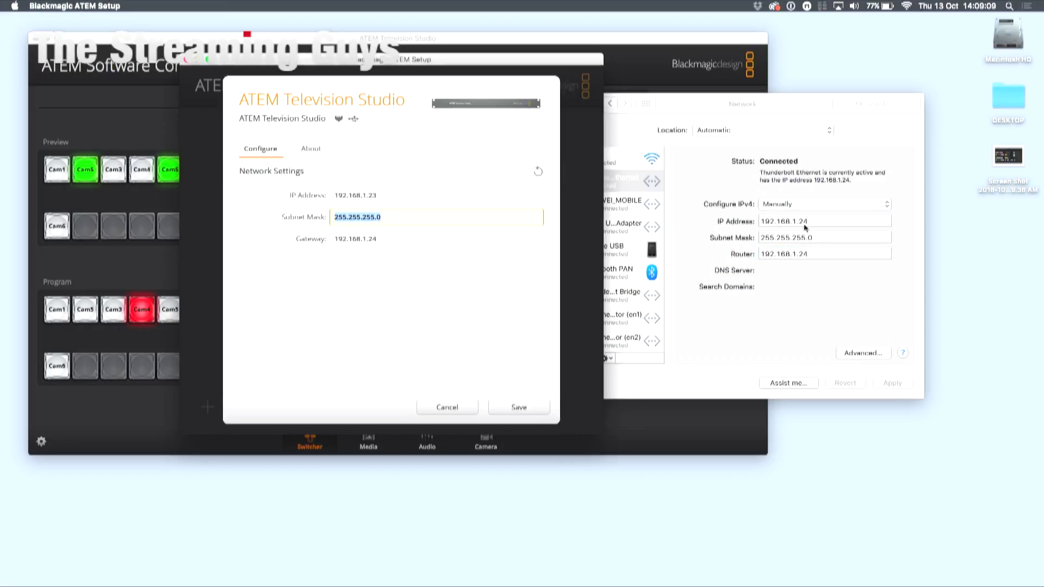
left_click(741, 218)
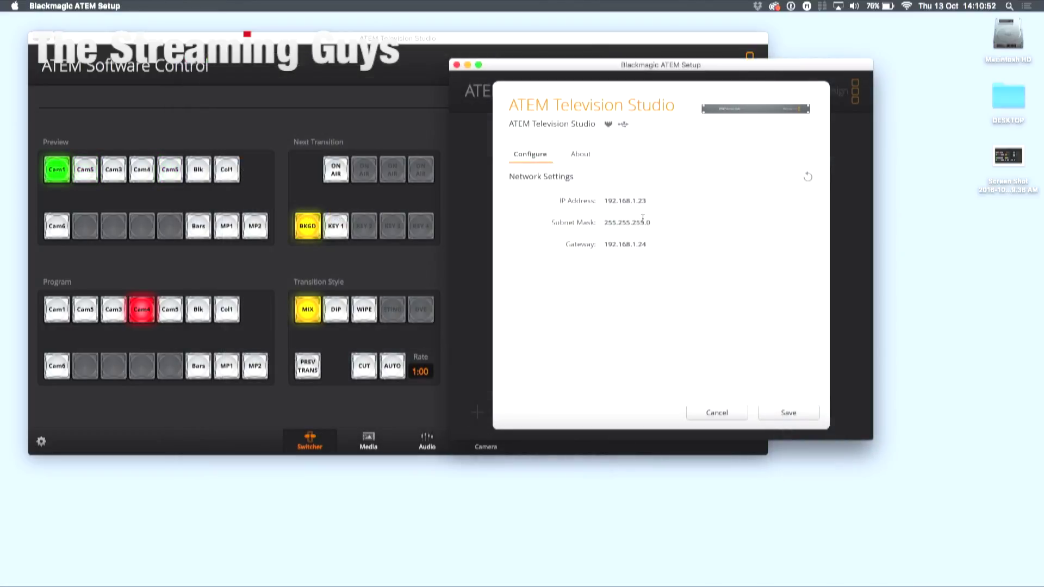
- Confirm ATEM Software Control's Preferences target the switcher IP 192.168.1.23, then return to the switcher settings
left_click(222, 78)
left_click(68, 5)
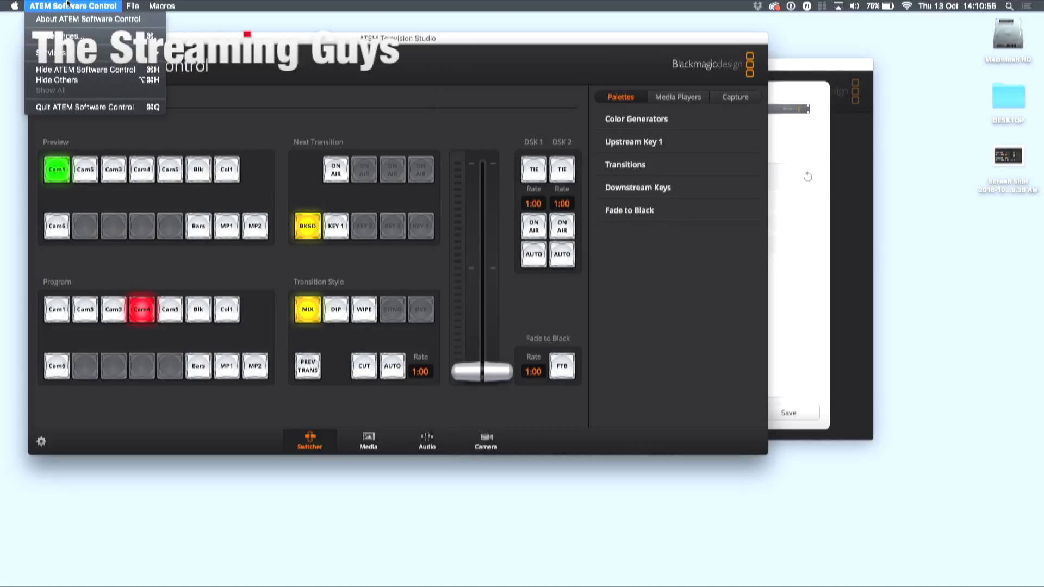
left_click(59, 36)
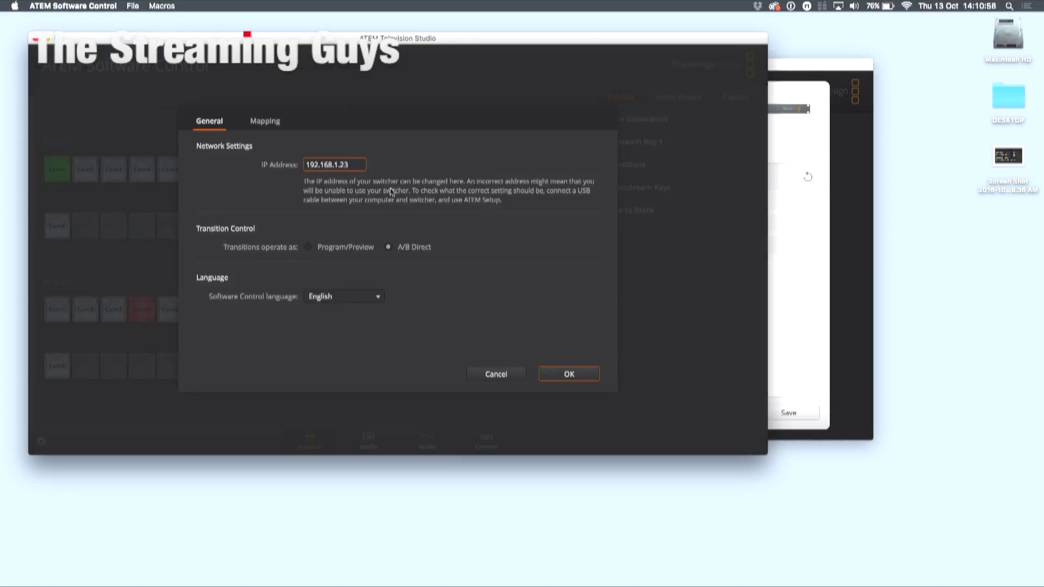
left_click(810, 246)
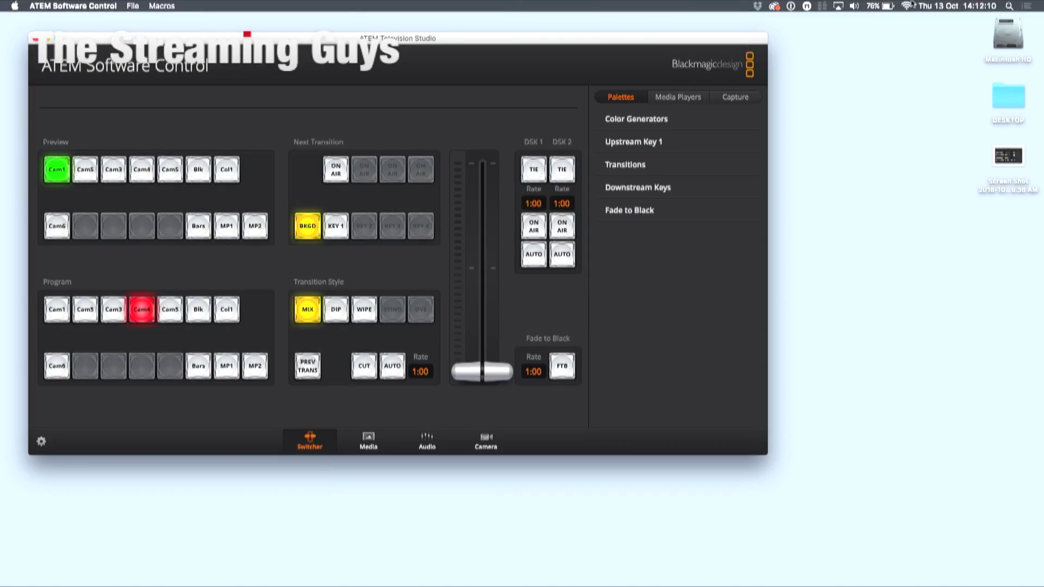
- Verify from the Wi-Fi menu that the Mac stays joined to the ATEM network
left_click(907, 5)
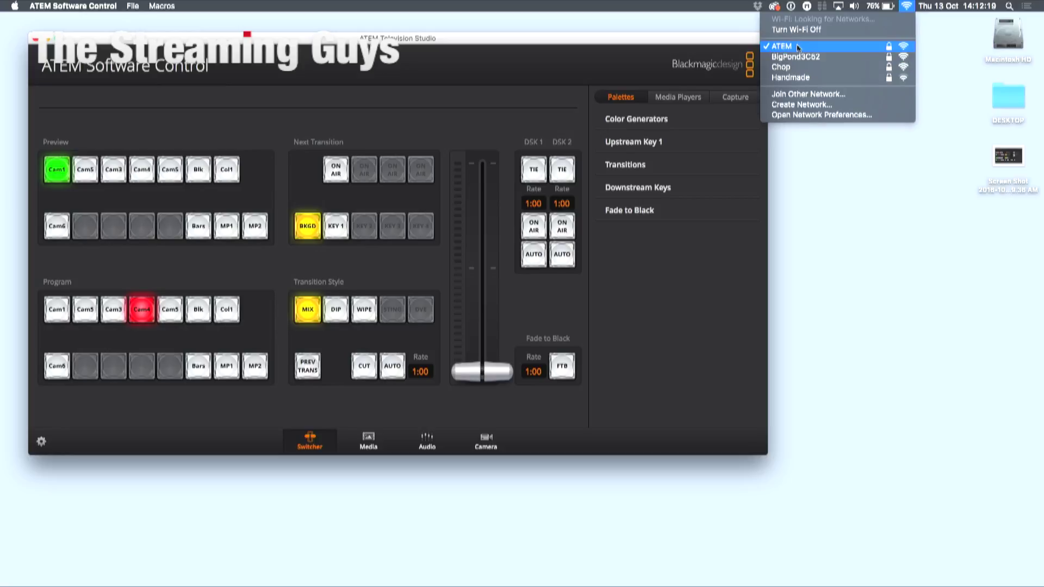
left_click(819, 47)
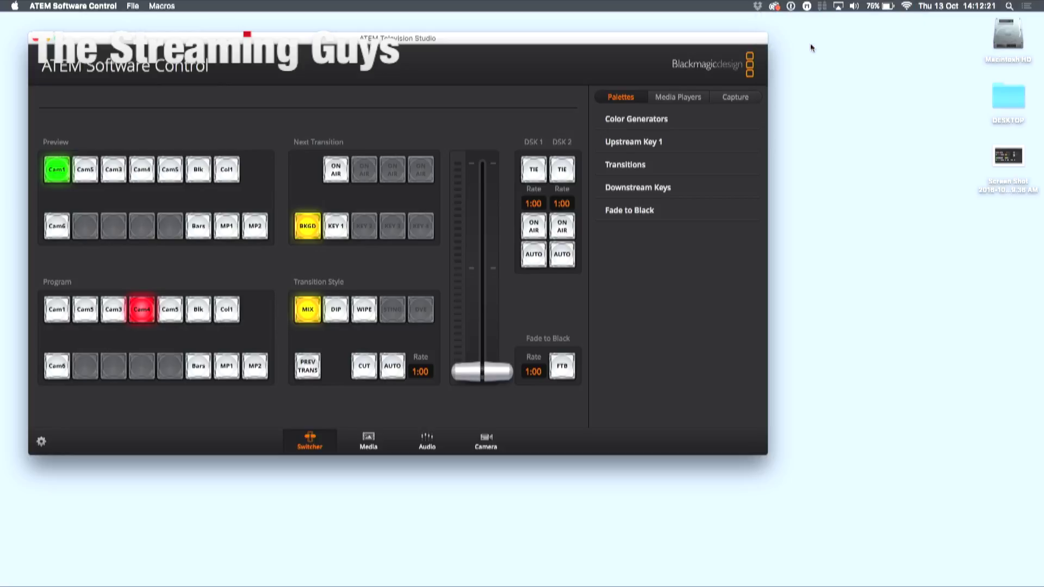
key("super+space")
- Launch Chrome and log in to the NetComm router admin, declining to save the password
type("chr")
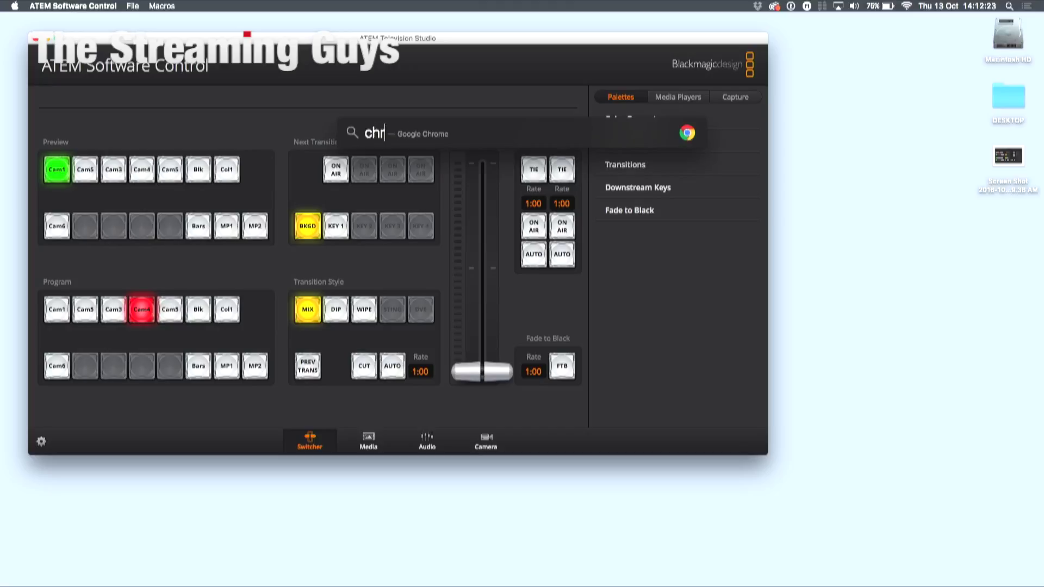
key("Return")
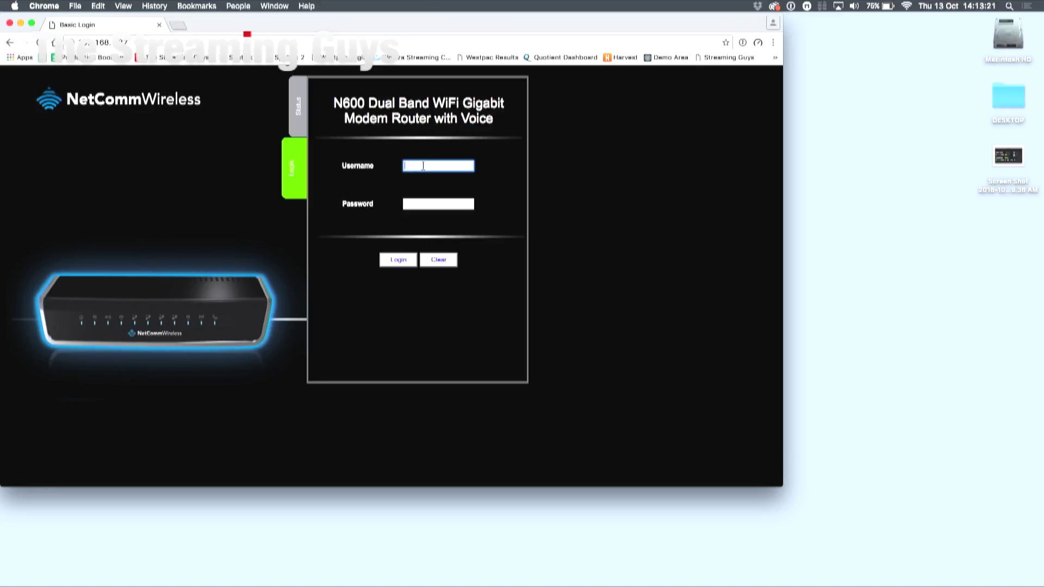
type("admin")
key("Tab")
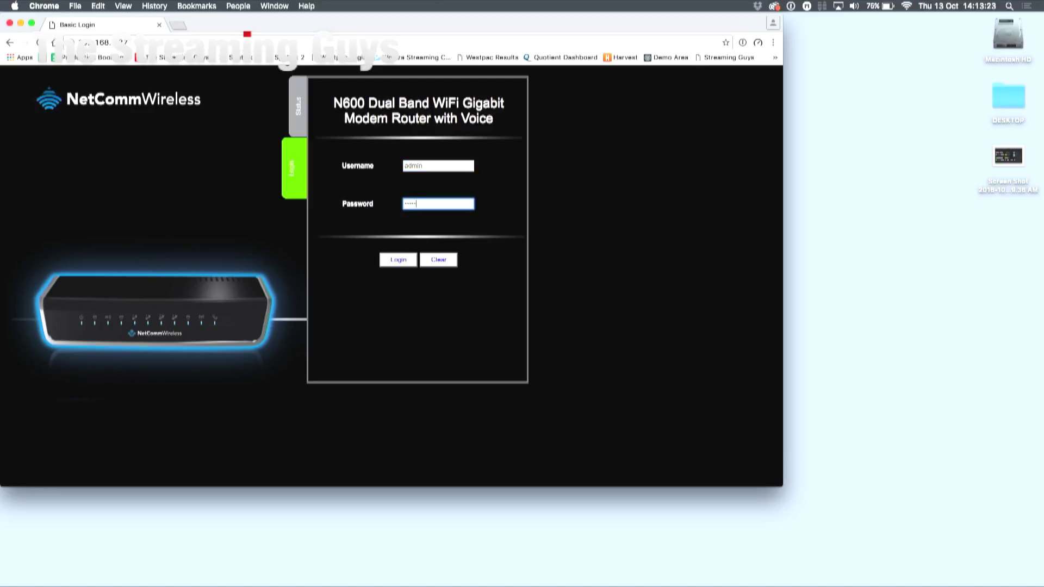
left_click(399, 260)
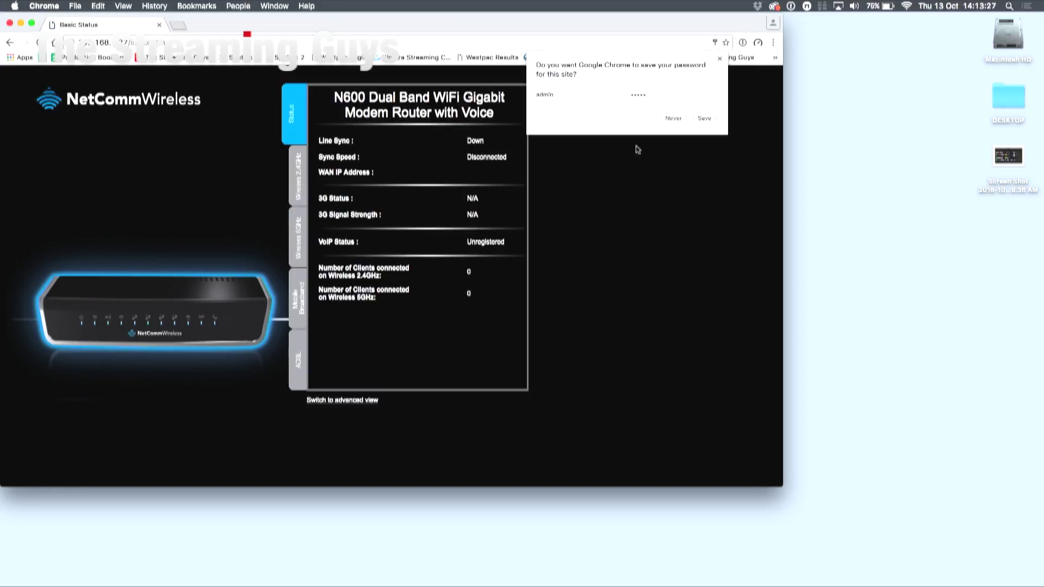
left_click(674, 118)
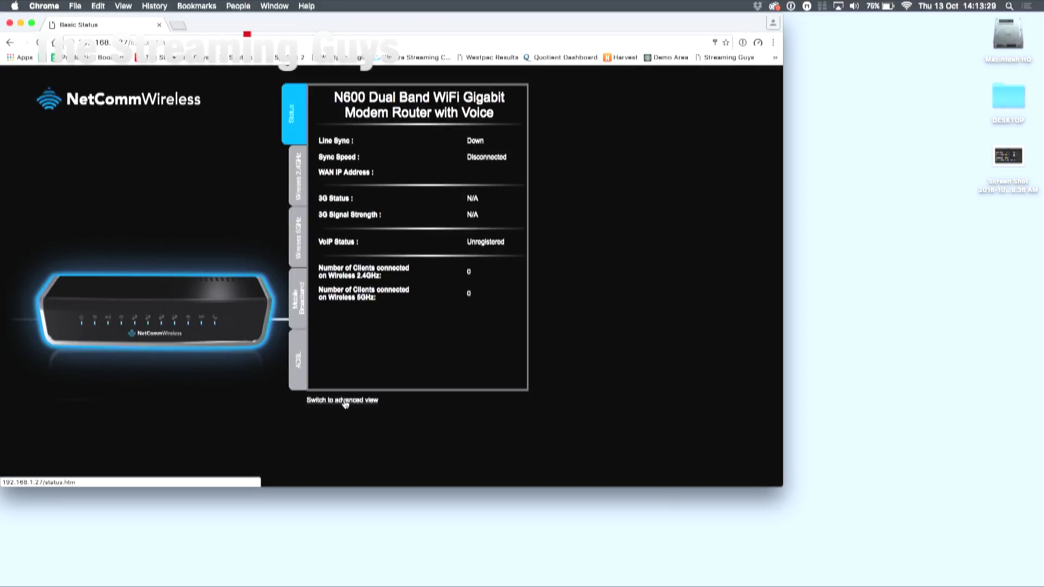
- Switch to the advanced view and open the DHCP Server page showing LAN IP 192.168.1.27
left_click(326, 402)
mouse_move(202, 125)
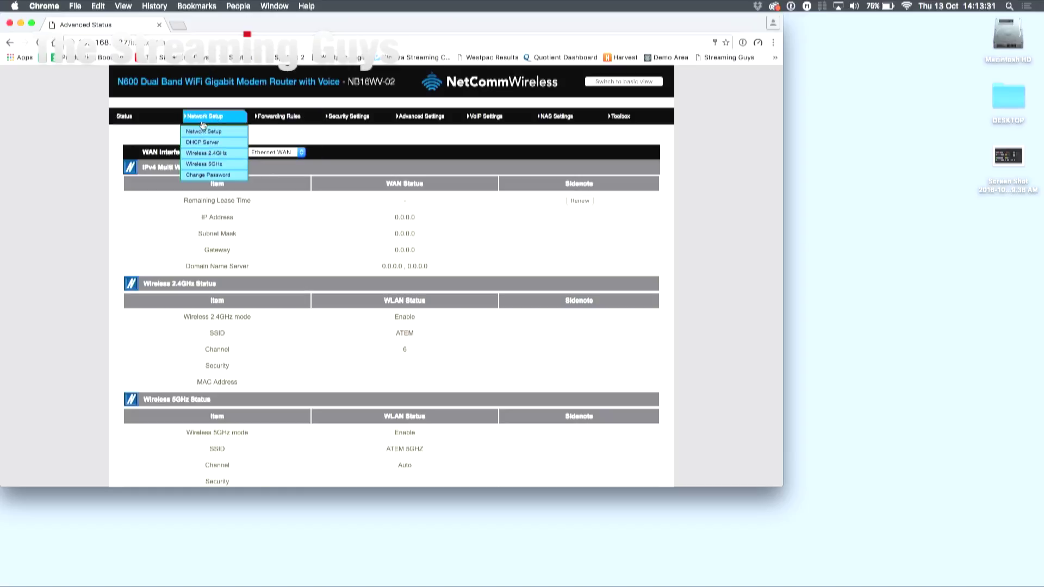
left_click(202, 144)
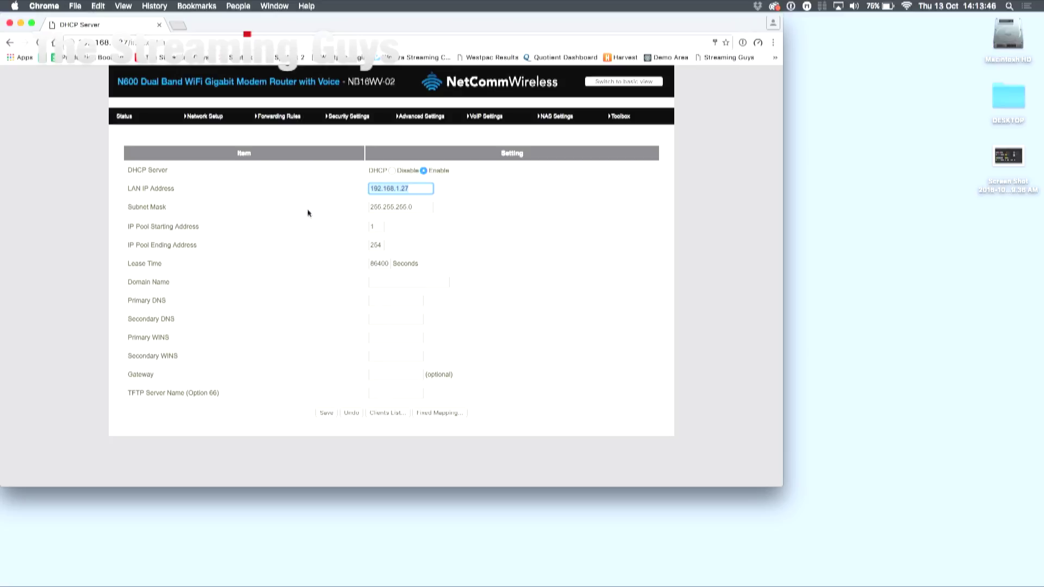
- Inspect the router's LAN IP 192.168.1.27, then close Chrome and return to ATEM Software Control
left_click(308, 212)
left_click_drag(415, 190, 360, 187)
left_click(400, 189)
left_click(396, 188)
left_click(10, 23)
left_click(241, 45)
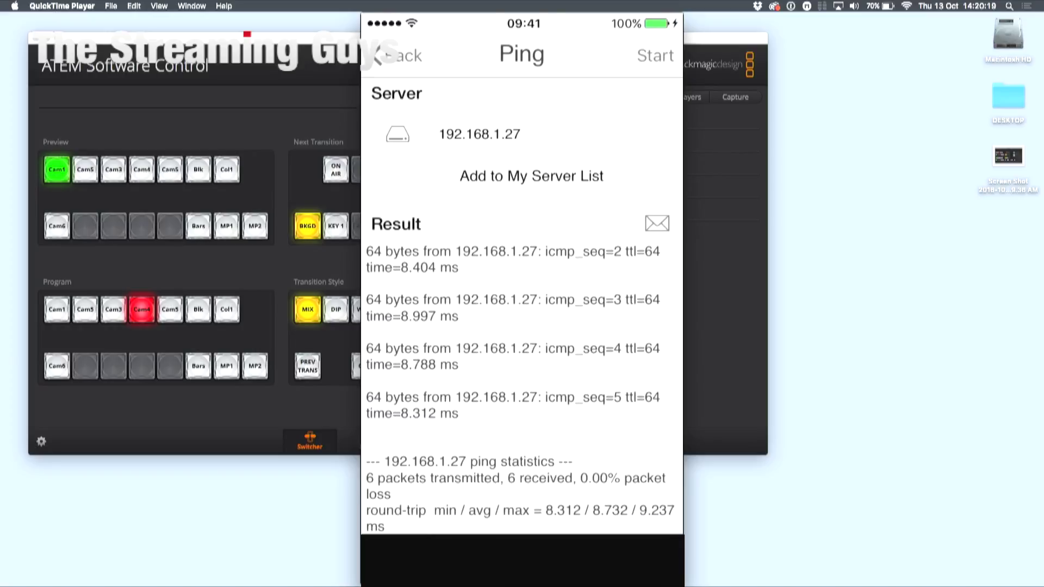
- Change the iNetTools ping target from 192.168.1.27 to the switcher at 192.168.1.23
left_click(479, 134)
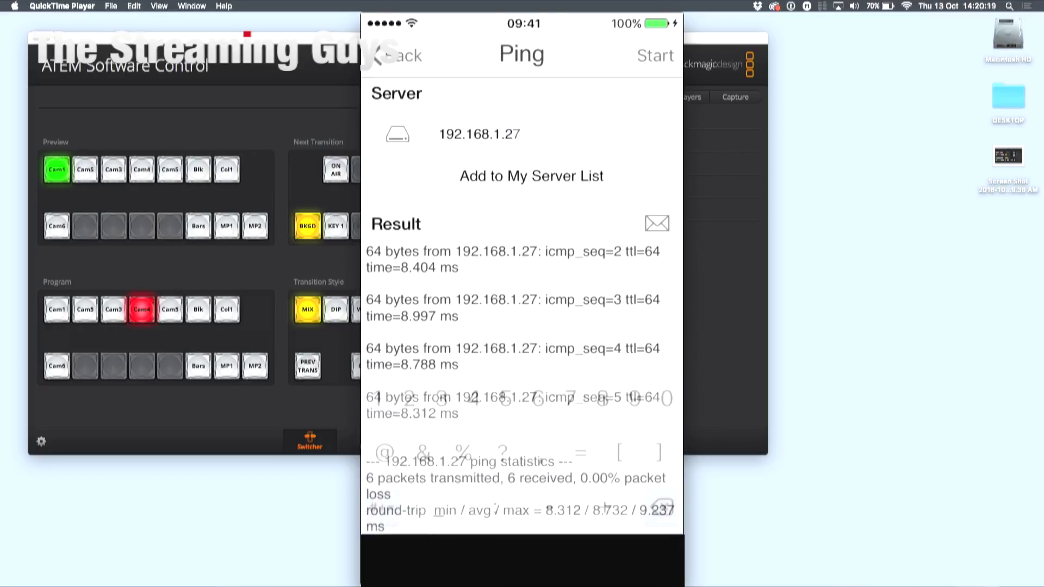
key("BackSpace")
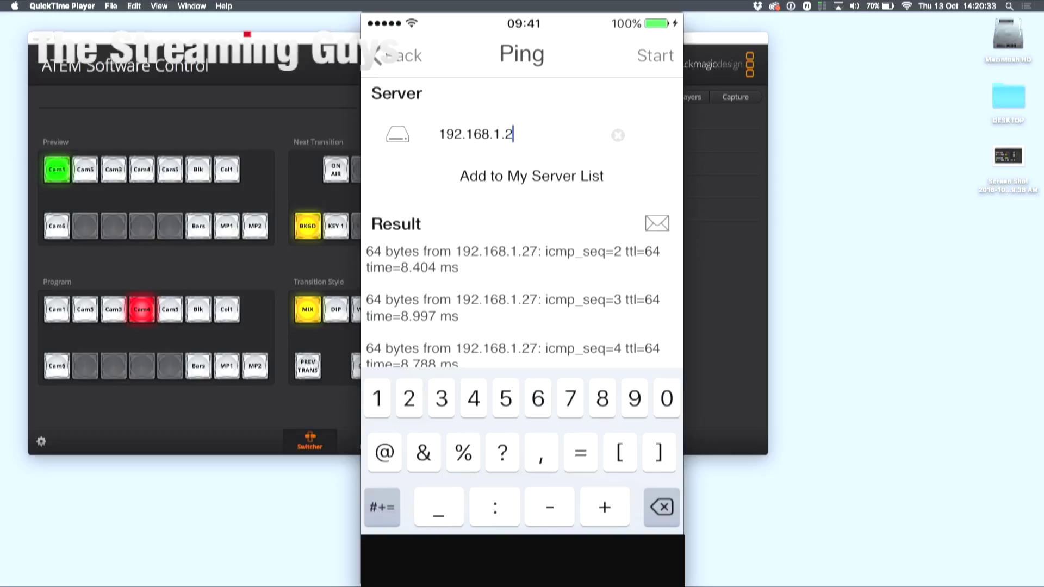
type("3")
- Ping the switcher at 192.168.1.23, then change the target to 192.168.2.70 and ping it
left_click(656, 56)
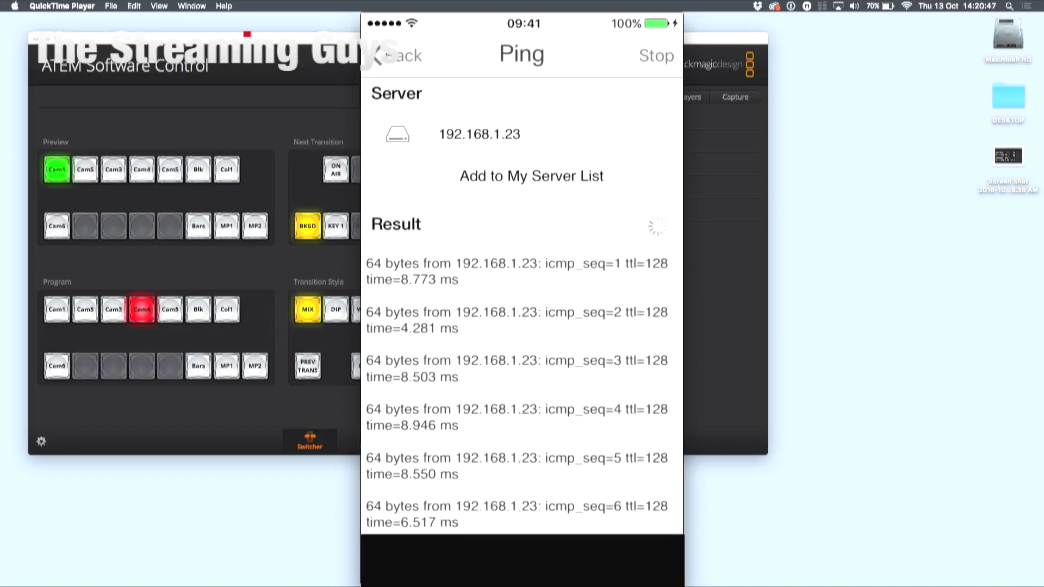
left_click(521, 134)
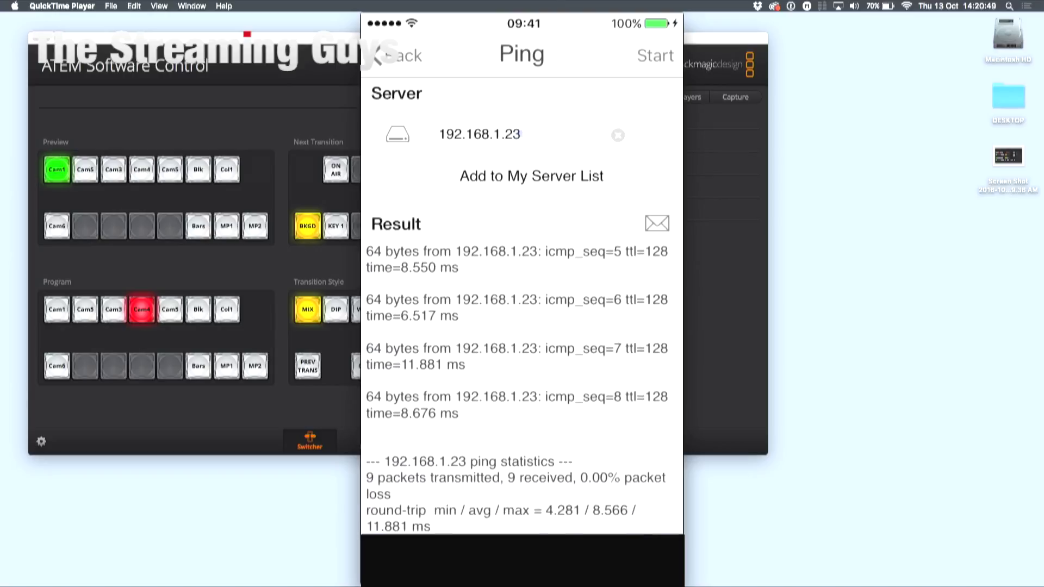
key("BackSpace")
key("BackSpace")
key("BackSpace")
key("BackSpace")
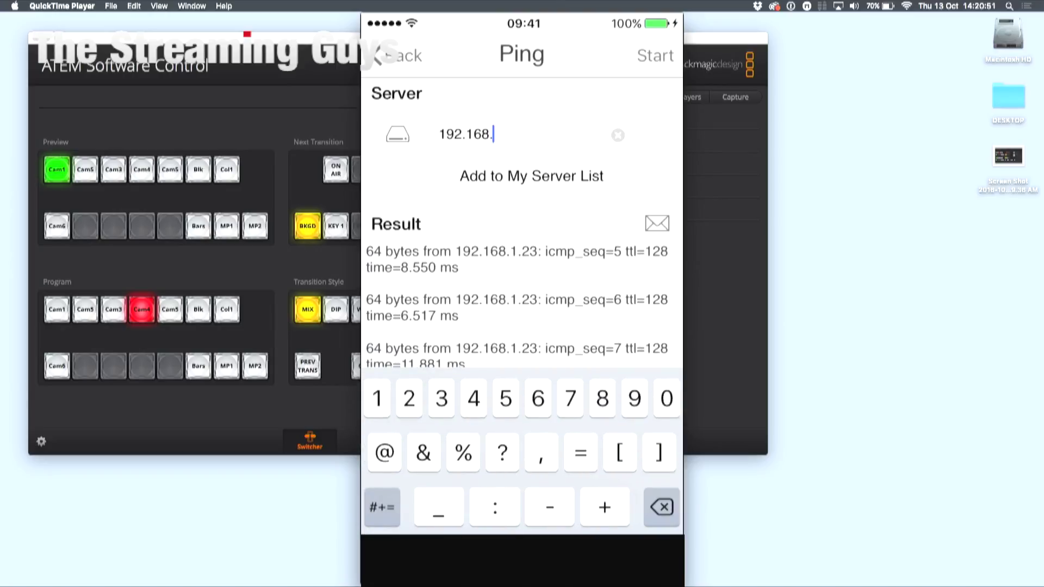
type("2.70")
left_click(655, 56)
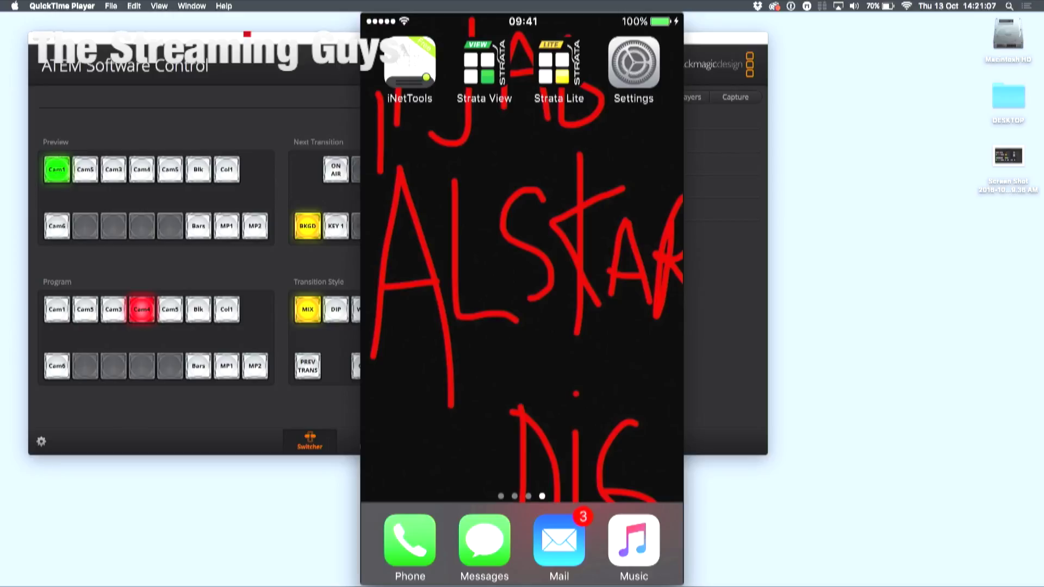
- Open Strata Lite and its connection settings, showing Switcher IP Address 192.168.1.23
left_click(559, 66)
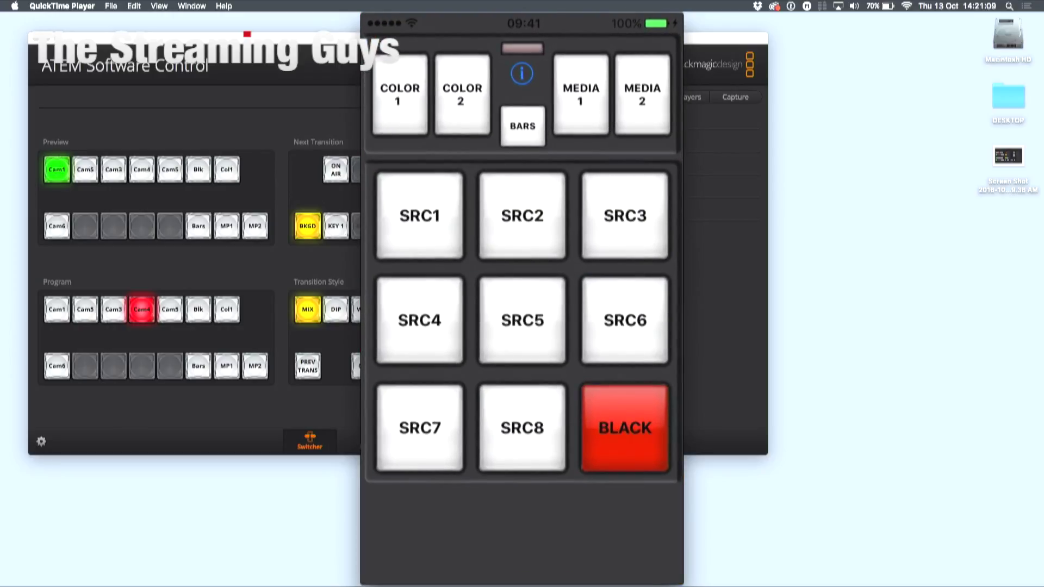
left_click(521, 74)
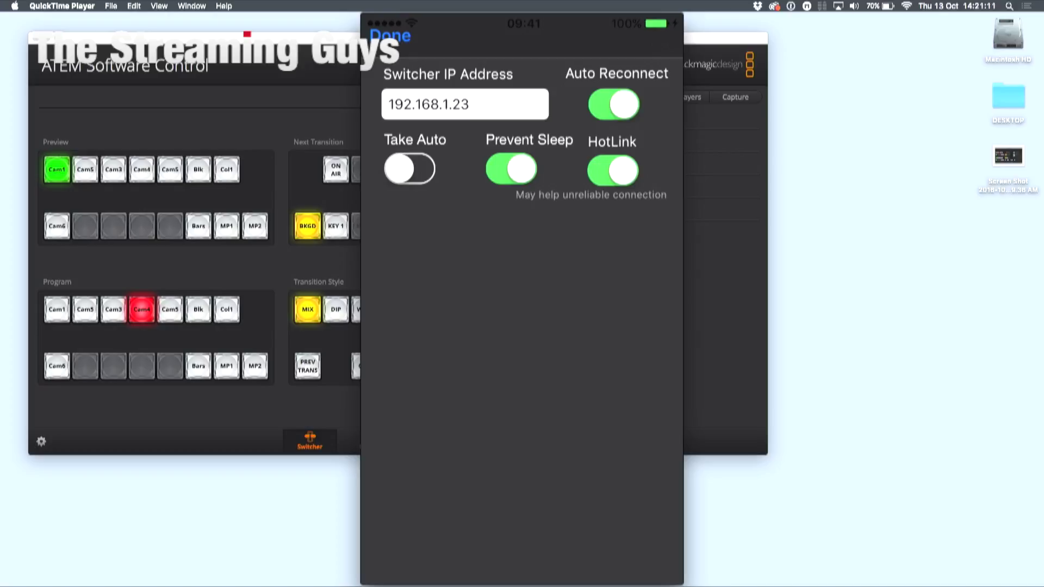